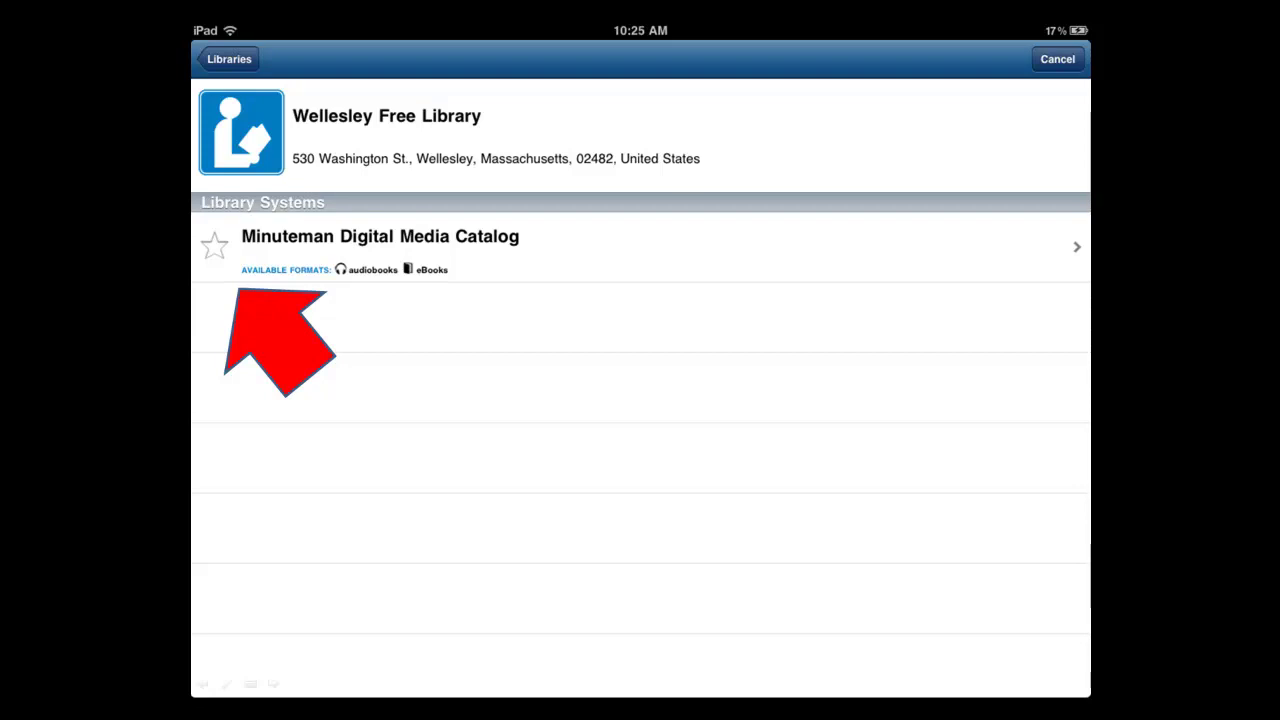
Step: Star Minuteman Digital Media Catalog to save it as a library
left_click(214, 245)
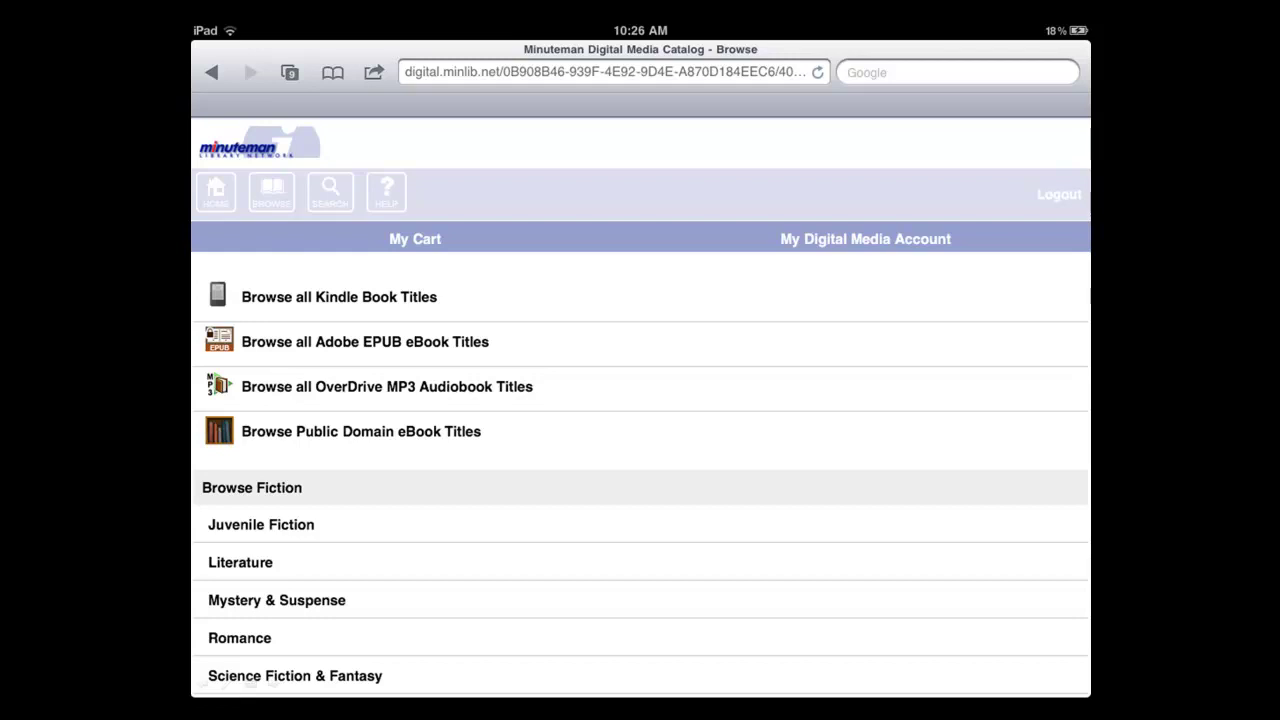
Step: Open the Minuteman catalog search to look up Neil Gaiman
left_click(330, 190)
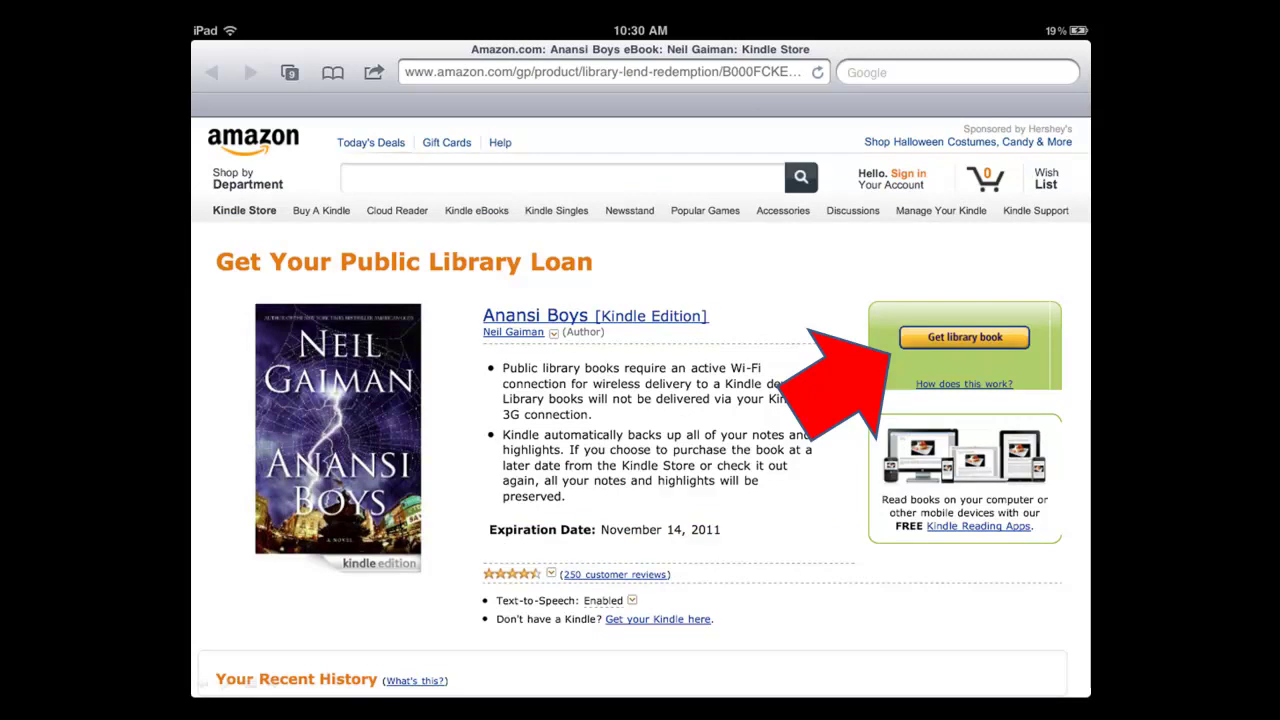
Step: Request the Anansi Boys library loan on Amazon
left_click(964, 337)
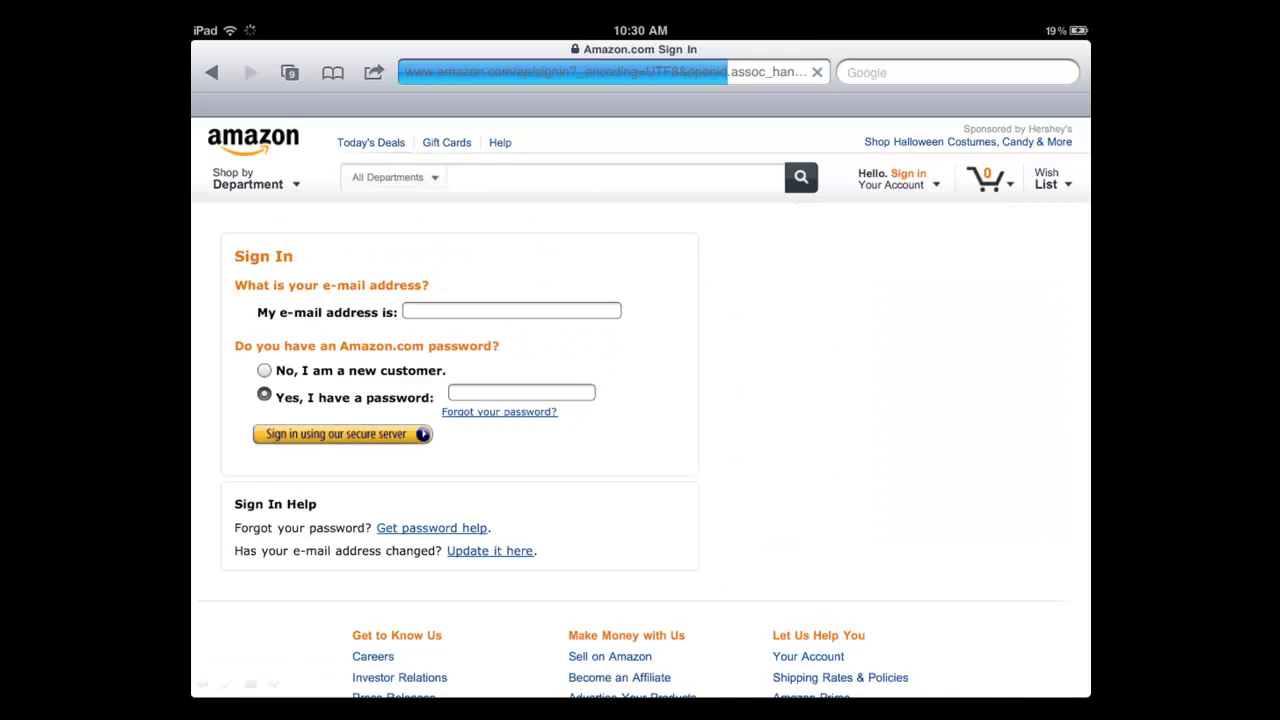